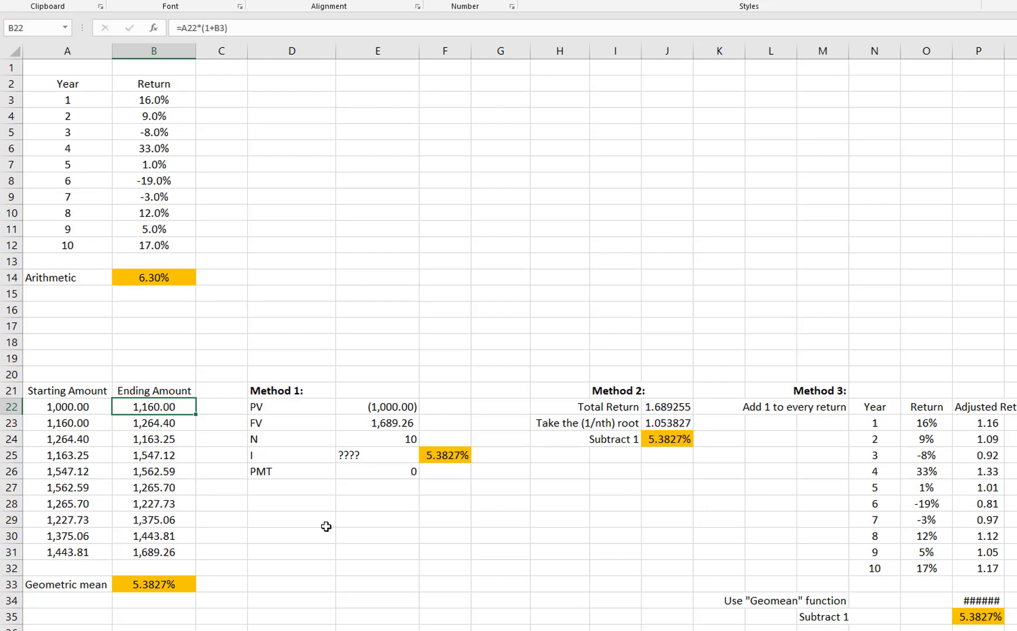
Examine the formulas linking the Starting Amount and Ending Amount columns for years 2 through 4.
key(Down)
key(Left)
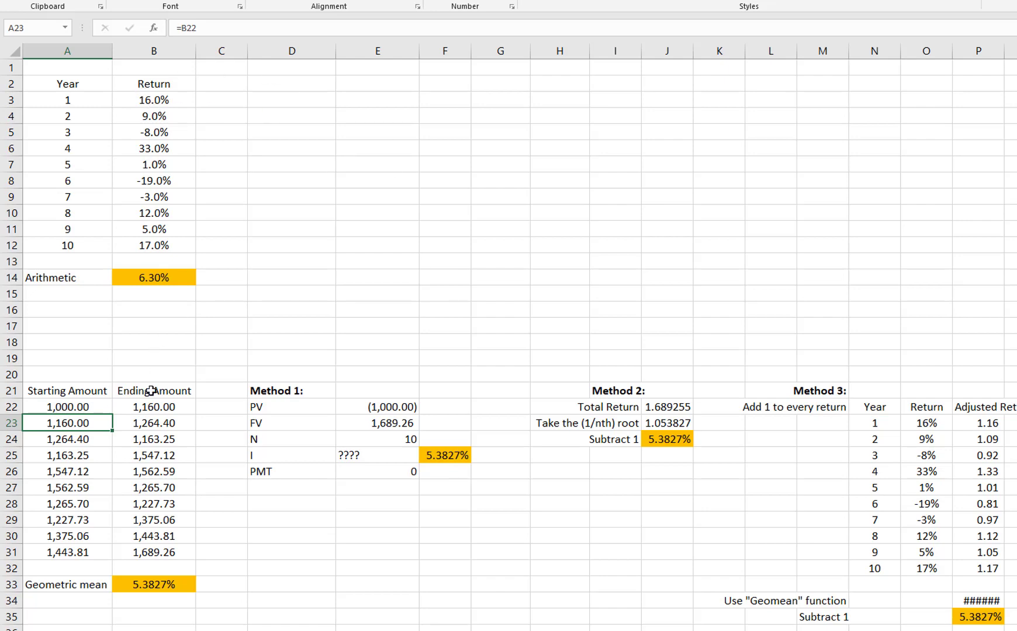
click(175, 424)
key(F2)
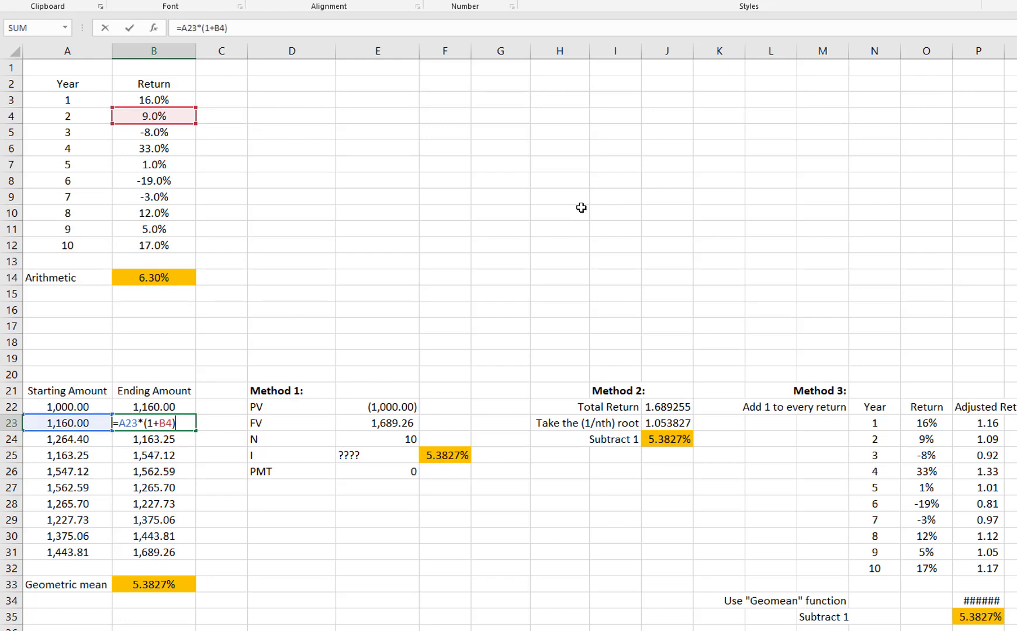
key(Escape)
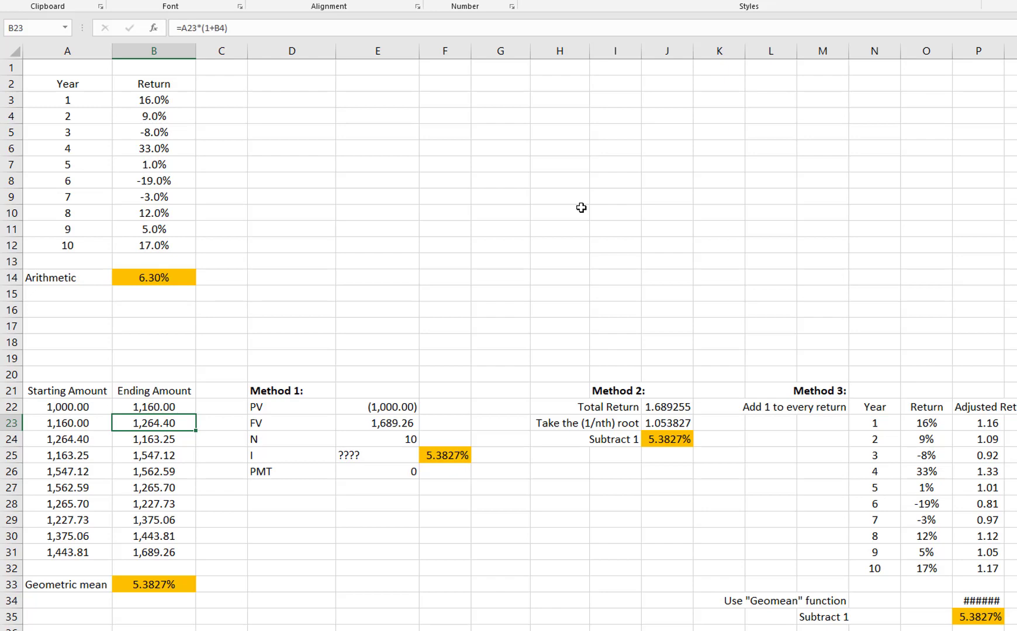
click(101, 442)
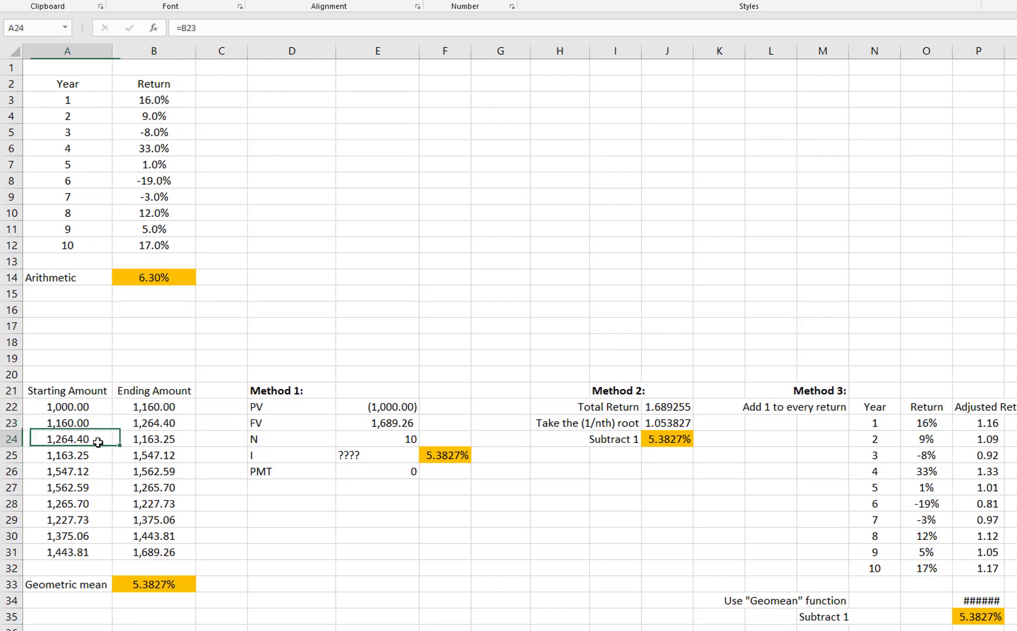
click(164, 440)
double_click(163, 440)
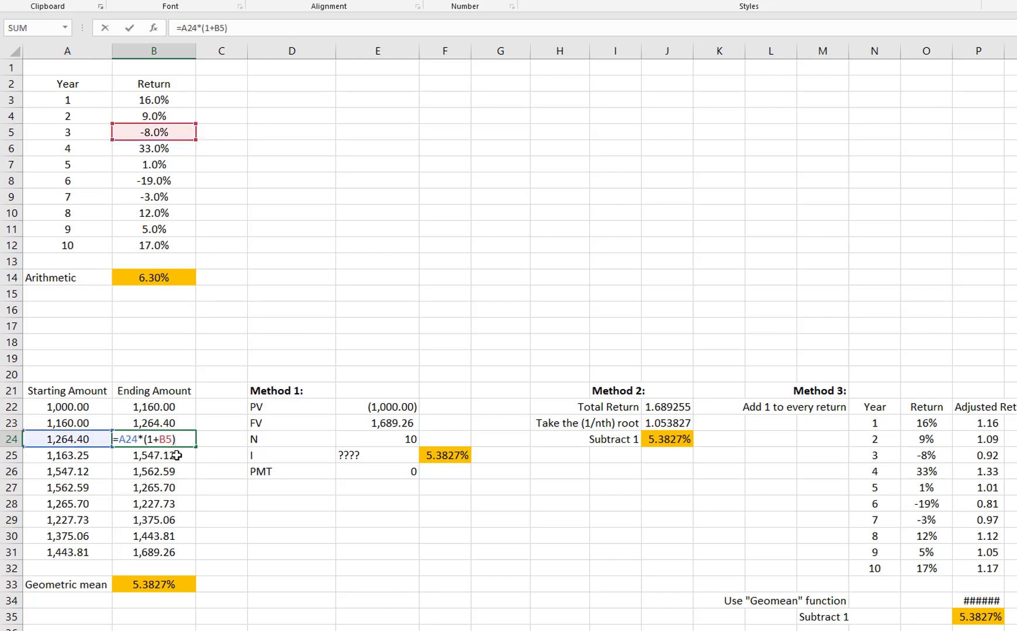
click(178, 458)
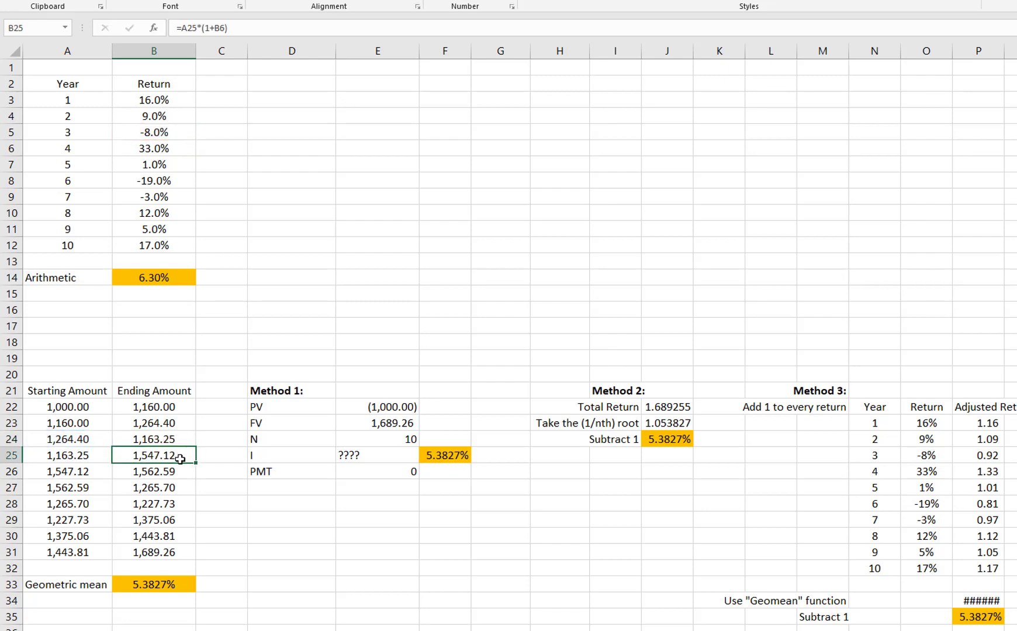
Clear the ending amounts in B23:B31 and refill them by copying the B22 formula =A22*(1+B3) down.
key(F1)
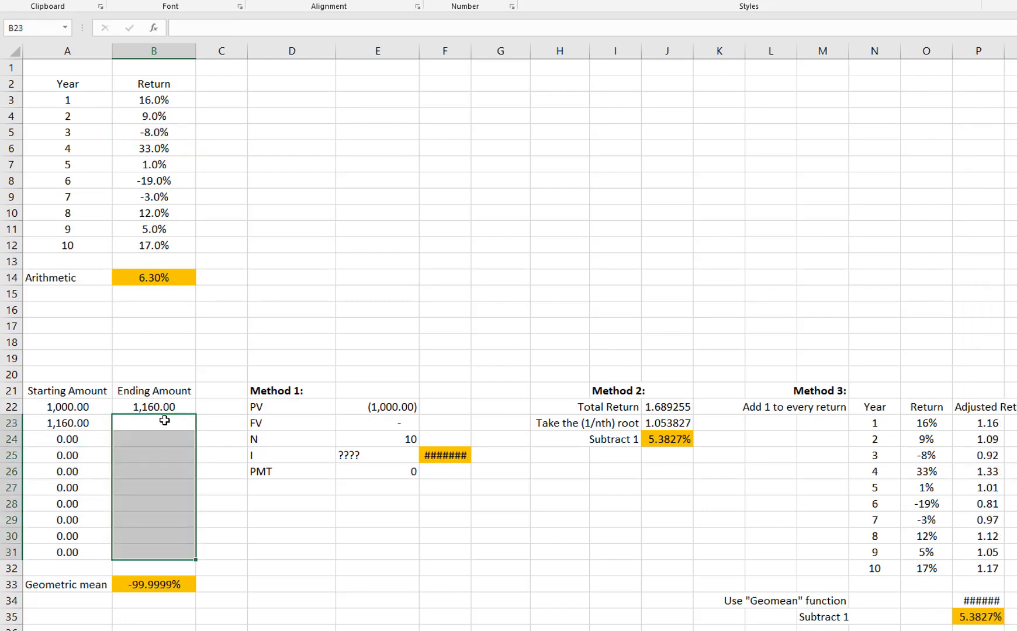
click(159, 408)
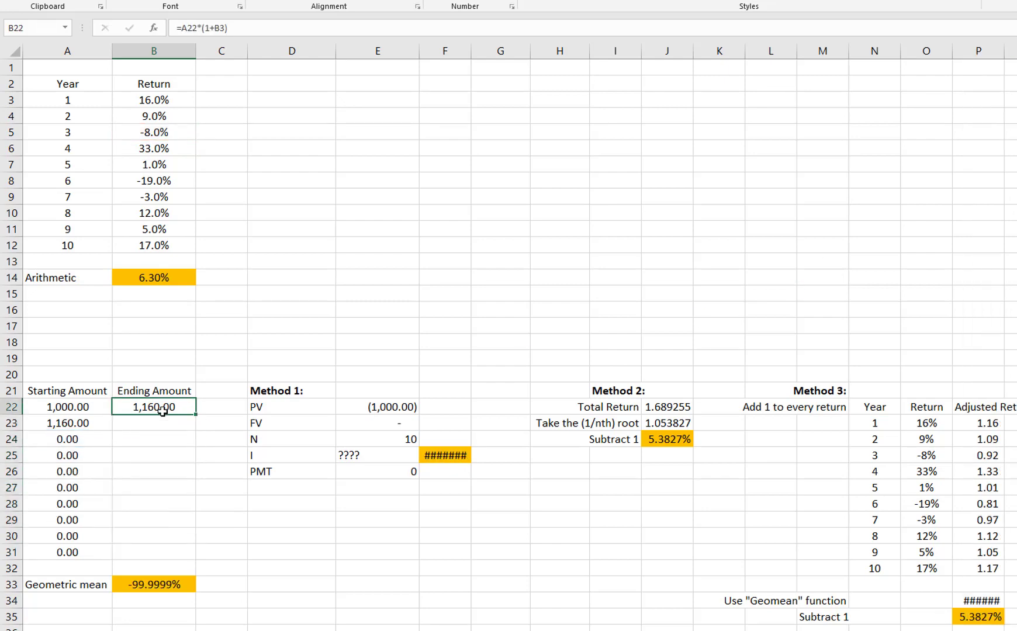
double_click(162, 411)
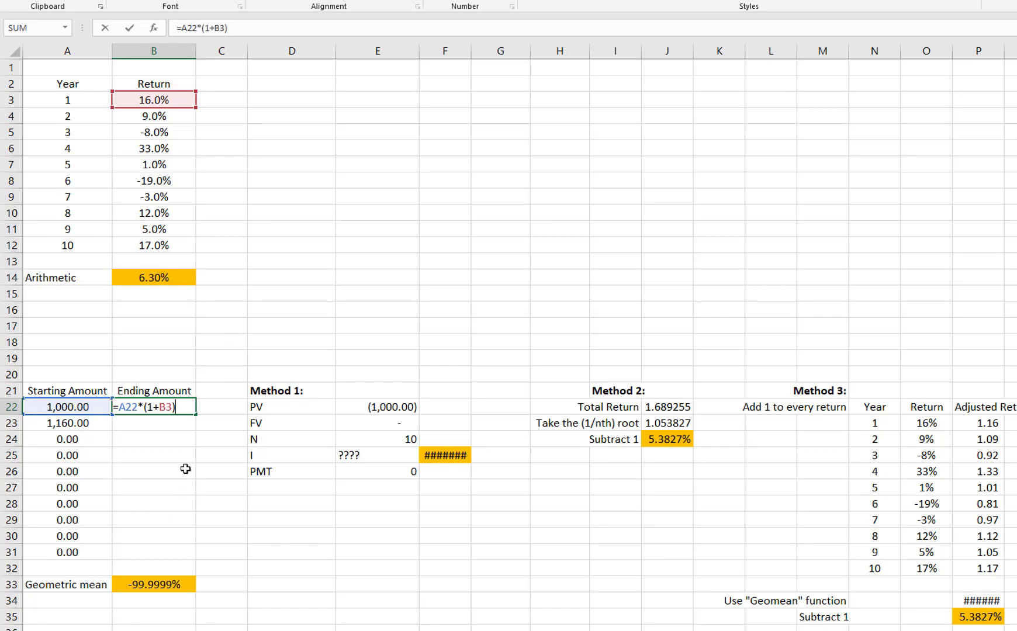
key(ctrl+Return)
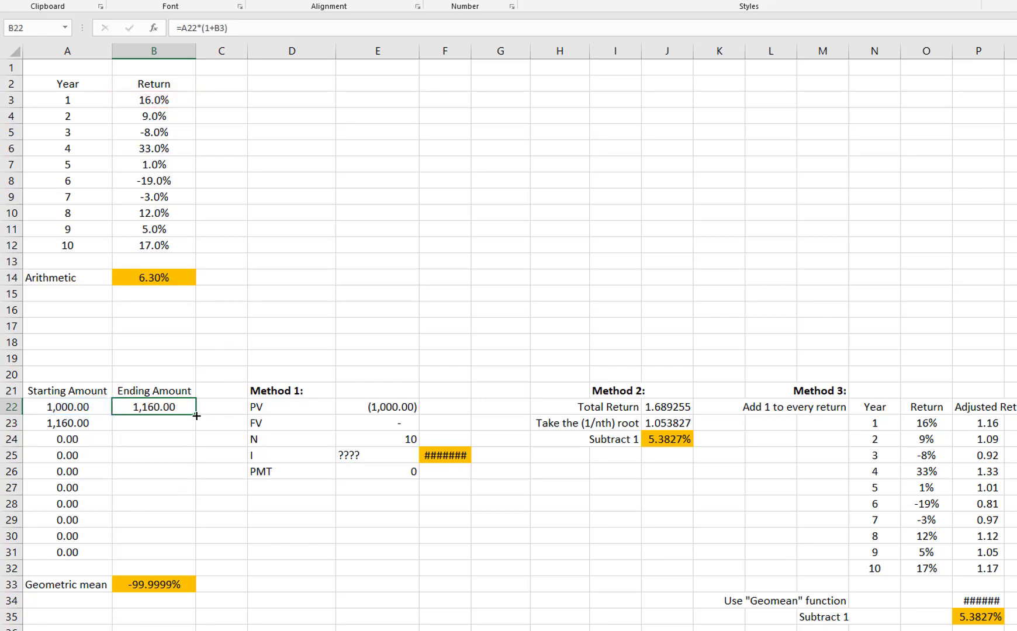
drag(197, 424, 198, 431)
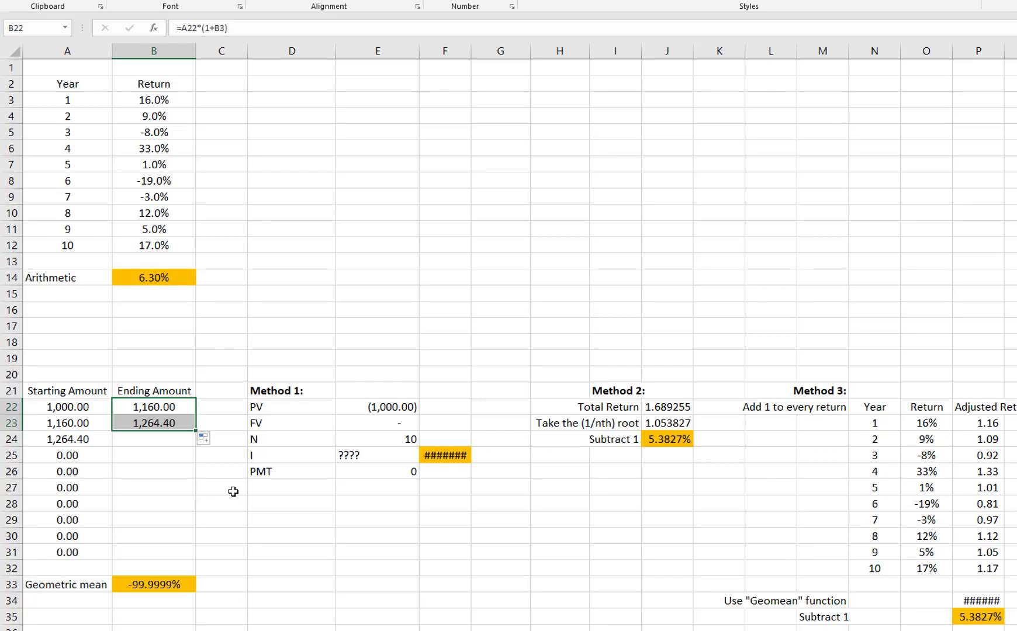
click(175, 424)
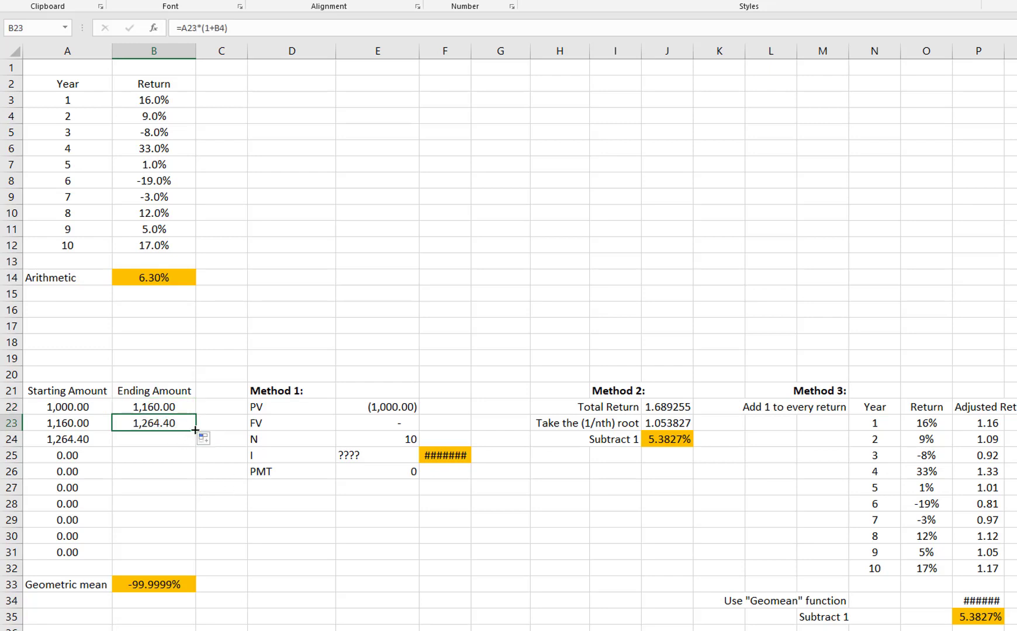
double_click(195, 431)
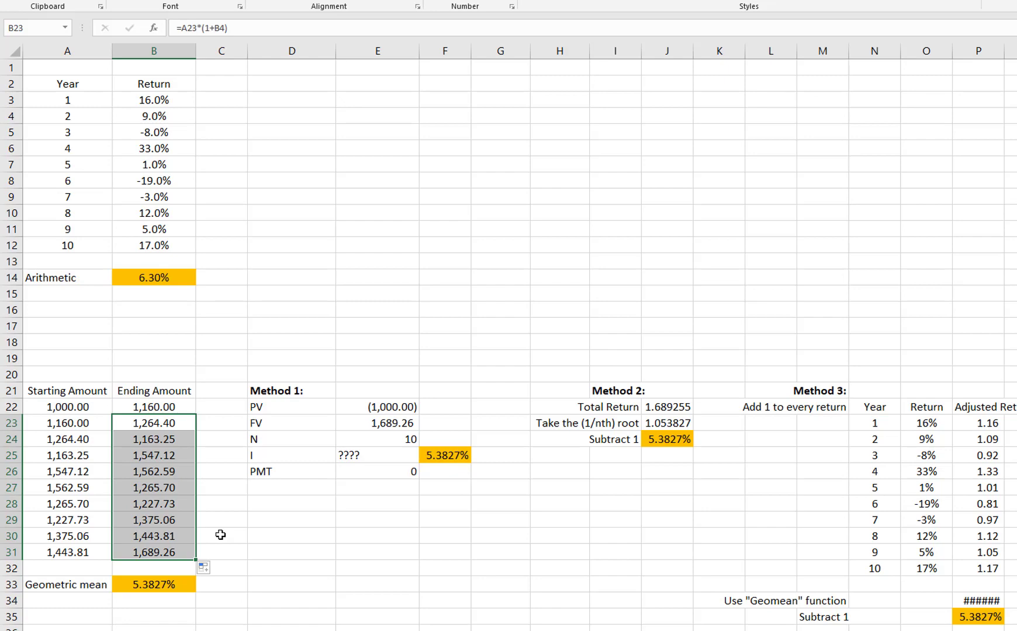
Check the final ending amount in B31 and trace the geometric mean in B33 to its source cell F25.
click(165, 548)
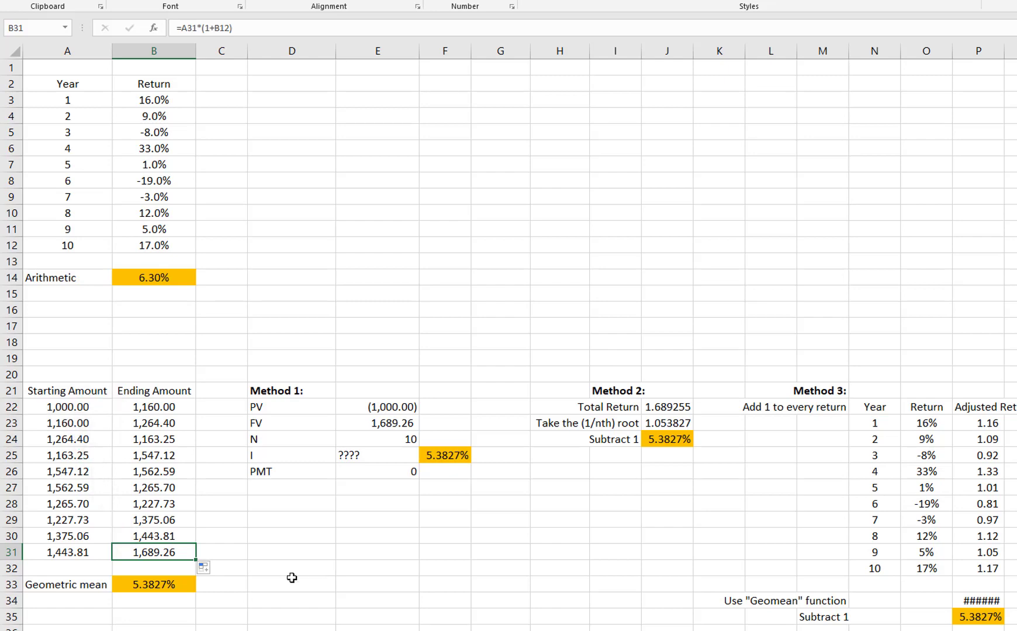
click(173, 583)
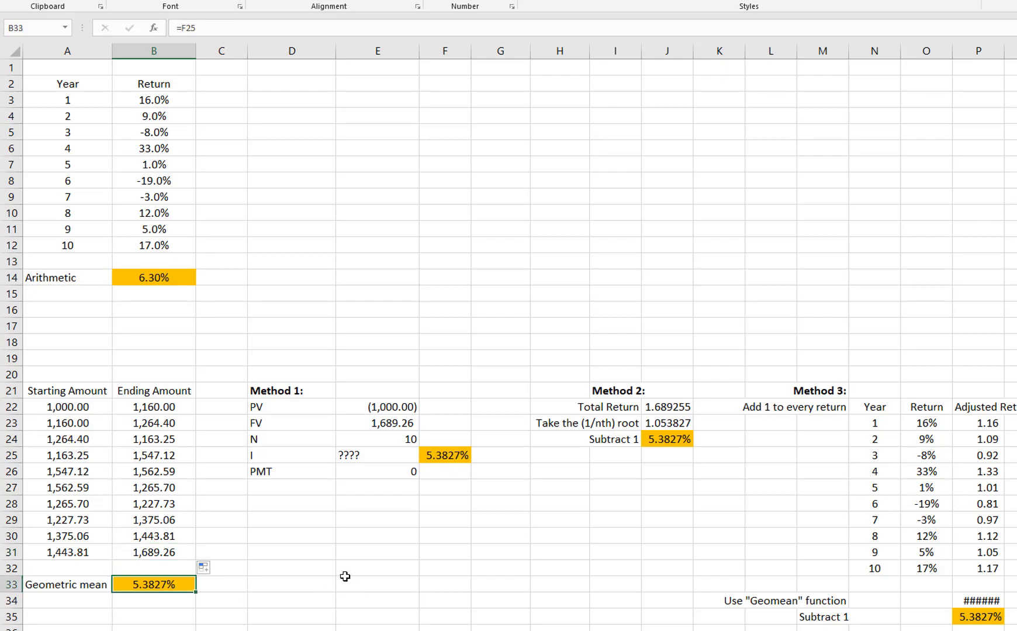
click(431, 461)
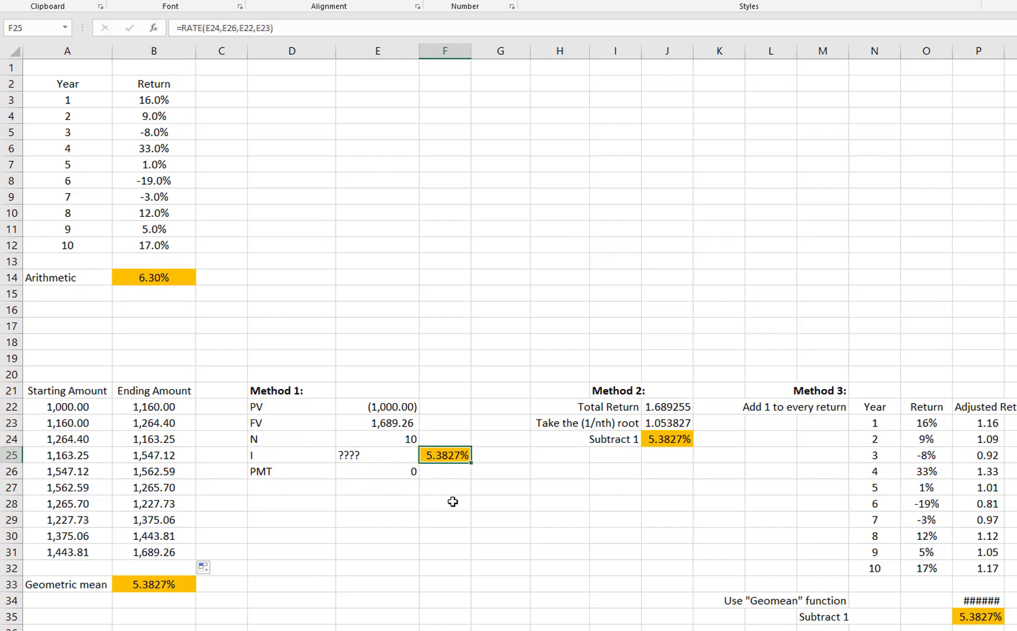
Inspect Method 1's PV, FV and N inputs and the cells referenced by the RATE formula in F25.
click(393, 406)
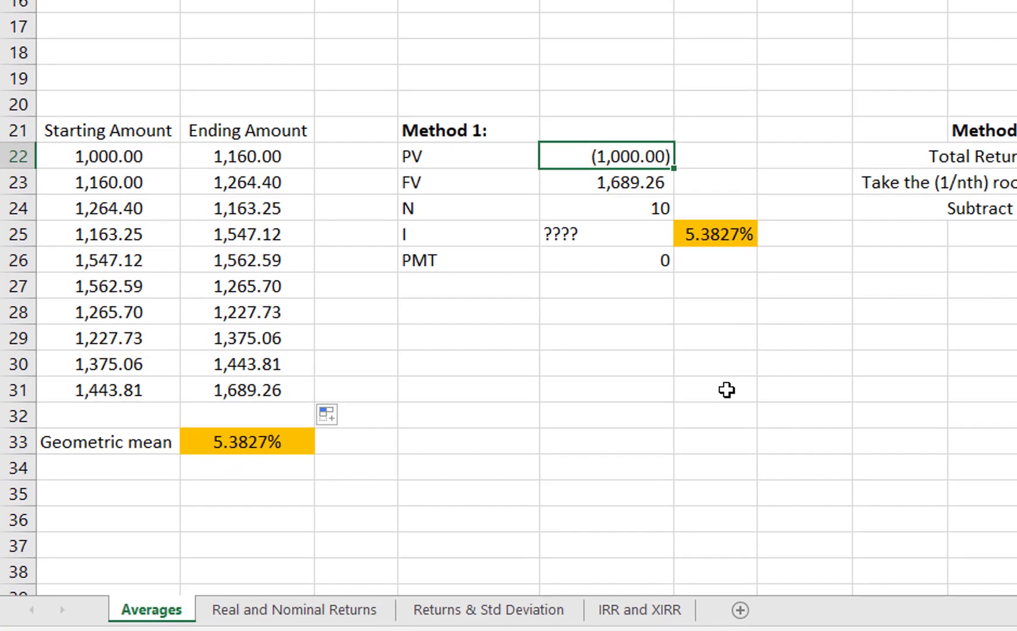
click(607, 187)
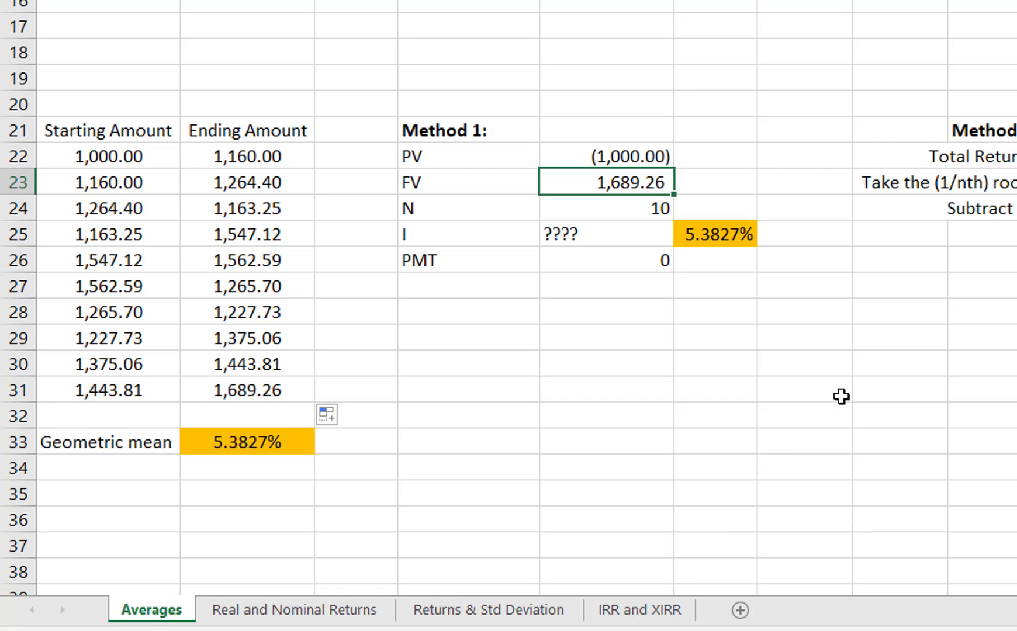
click(613, 202)
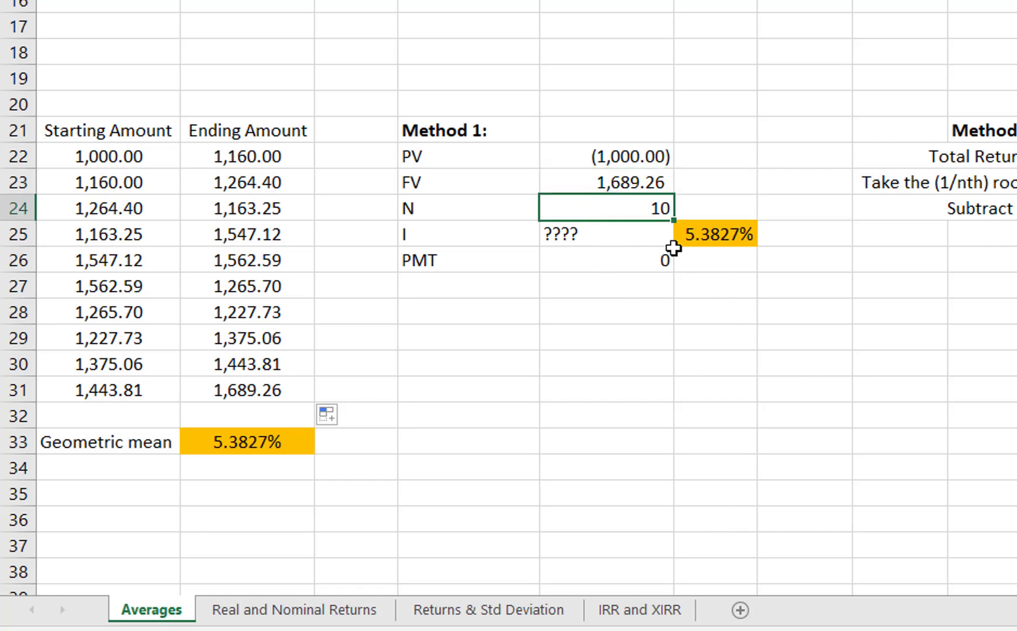
click(704, 236)
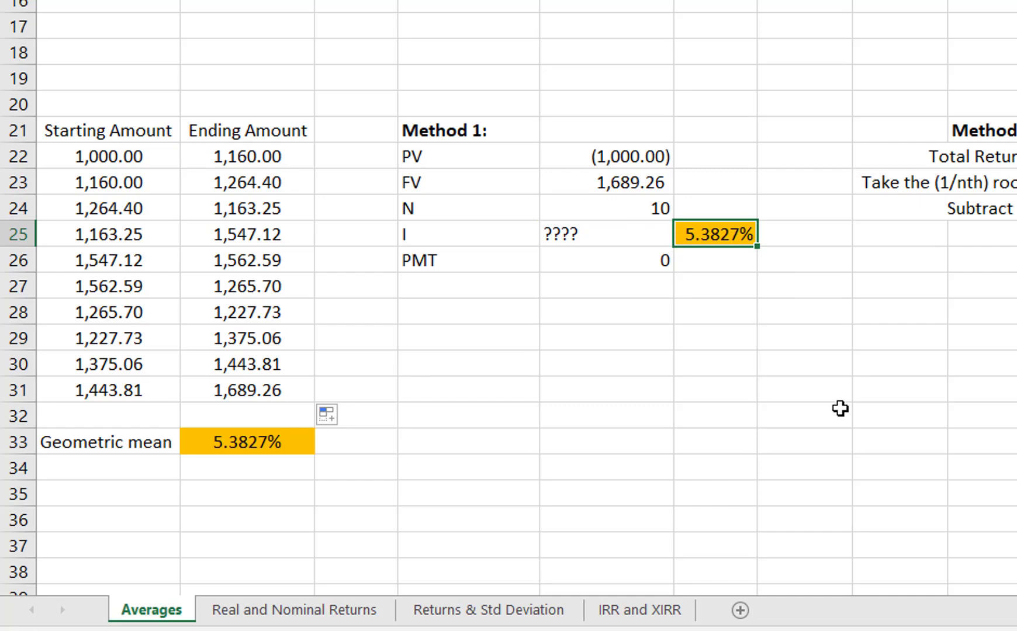
key(F2)
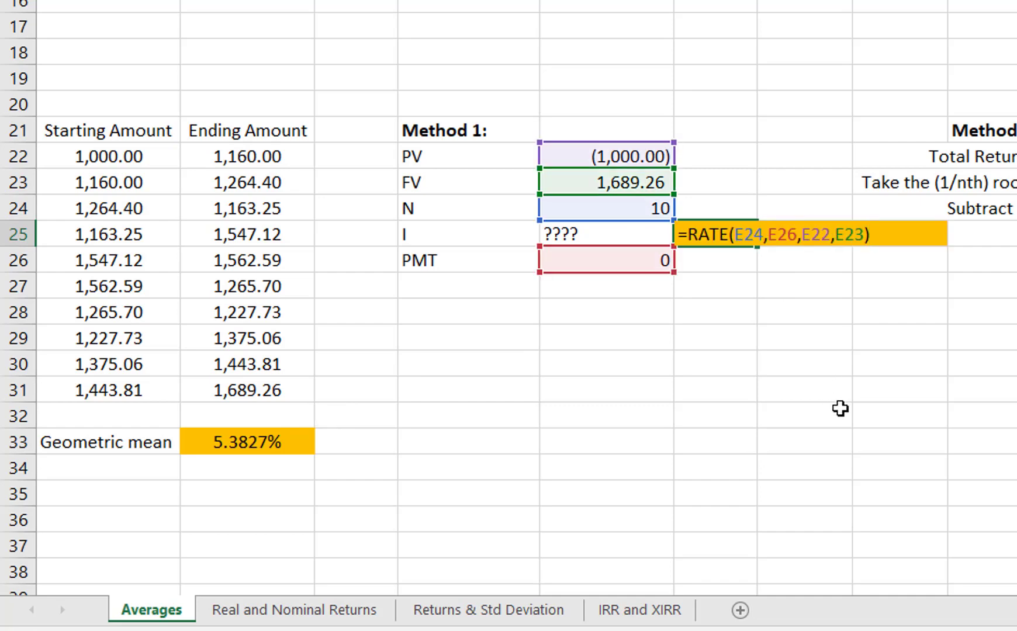
key(Escape)
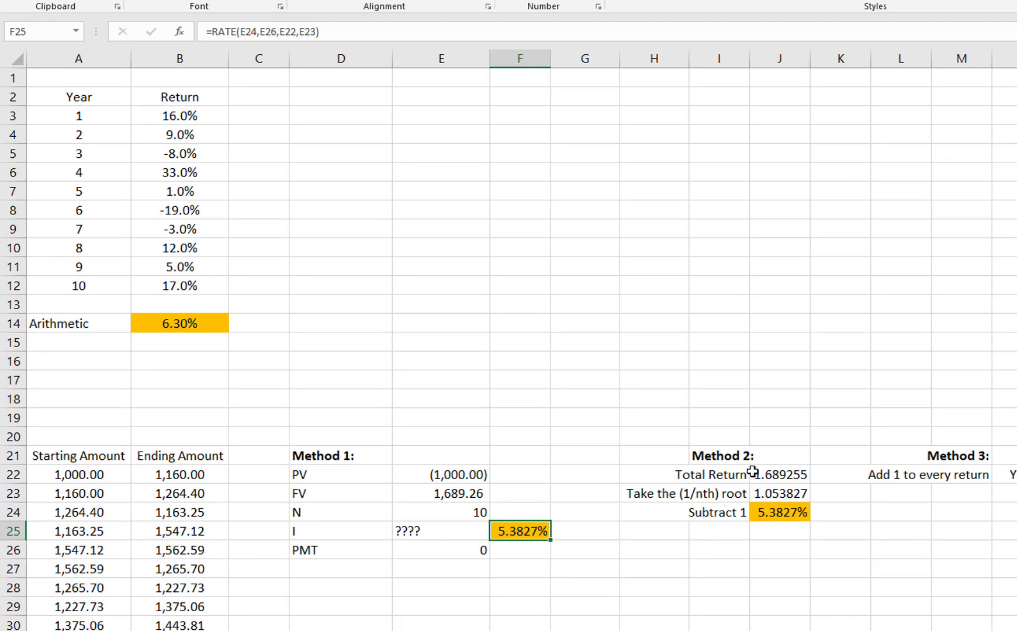
Review Method 2's total return, nth root and subtract 1 formulas, comparing them with the final ending amount and Method 1's rate.
click(801, 479)
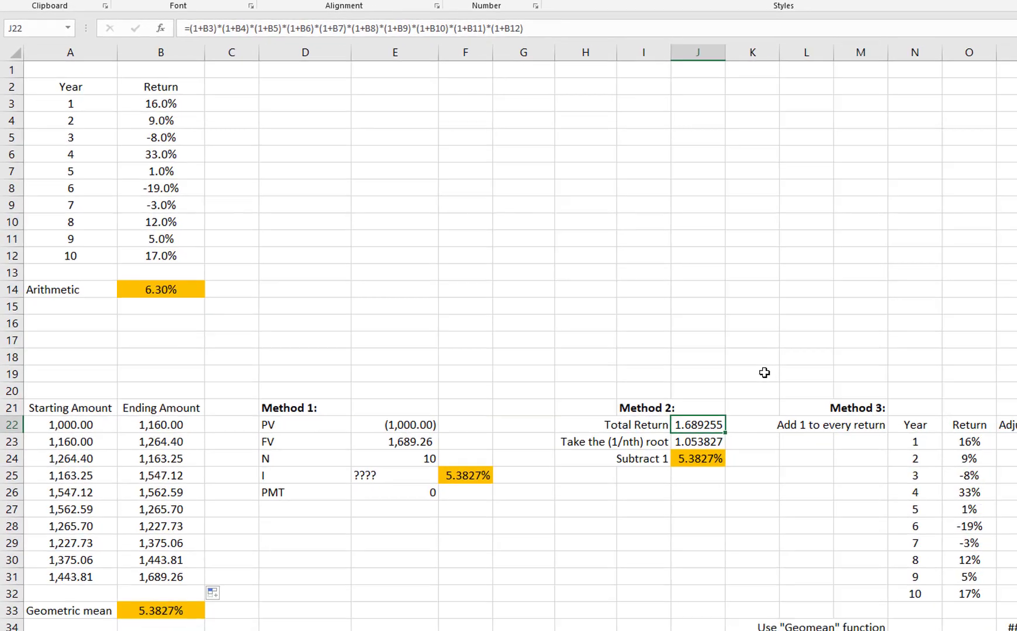
click(145, 550)
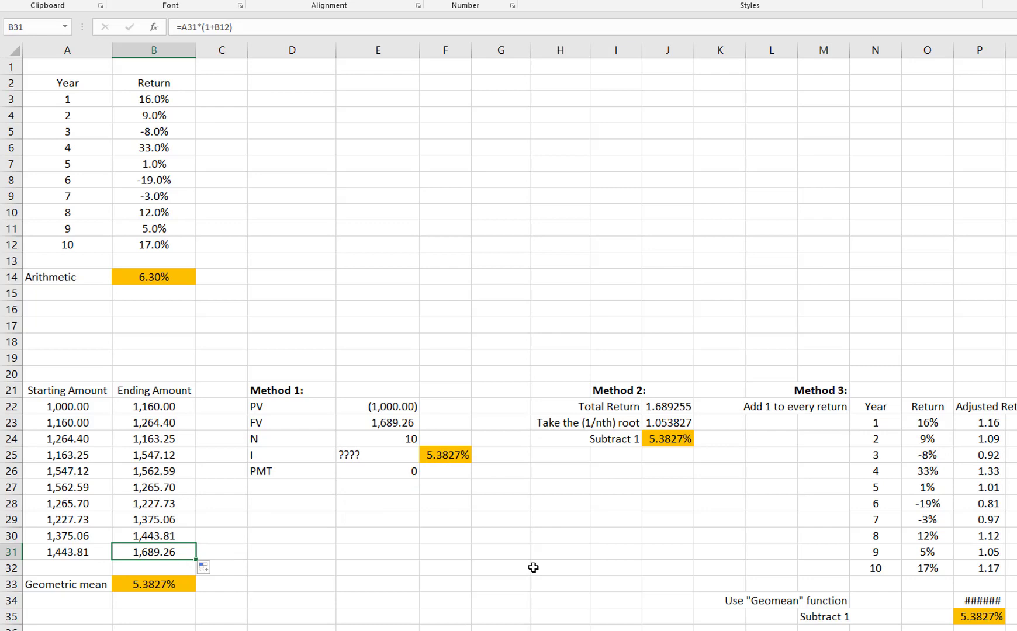
click(690, 426)
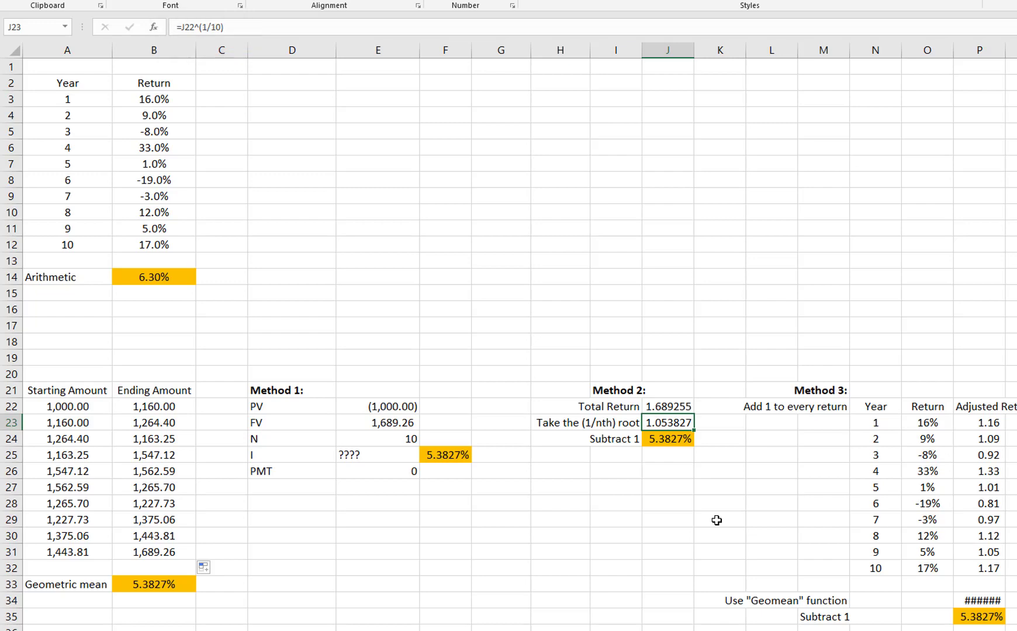
click(677, 440)
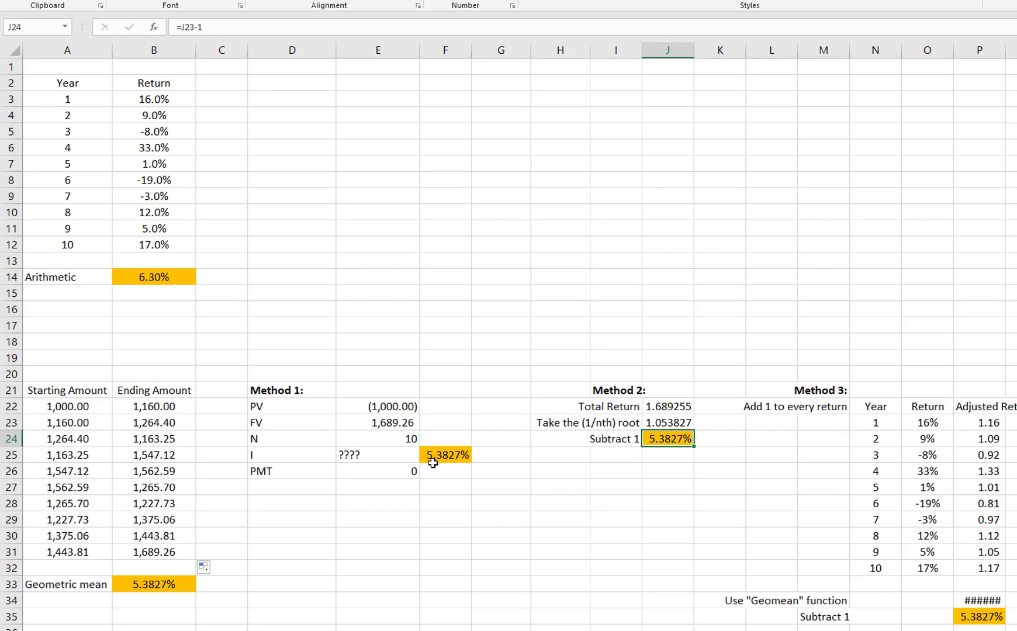
click(462, 454)
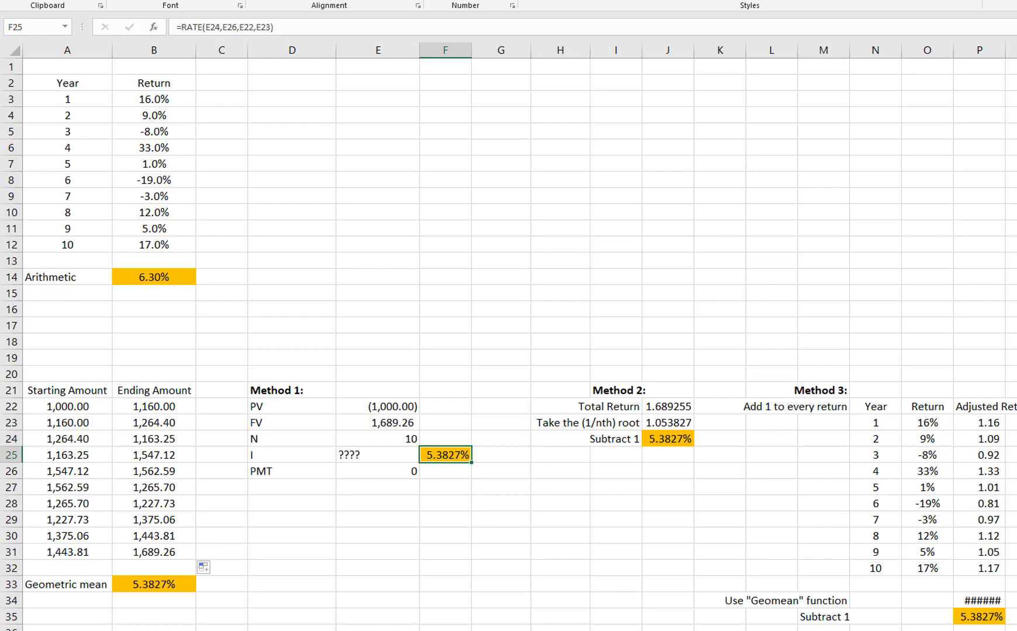
Widen column P enough to show the Method 3 GEOMEAN result in full.
double_click(1006, 50)
drag(897, 51, 878, 53)
click(842, 276)
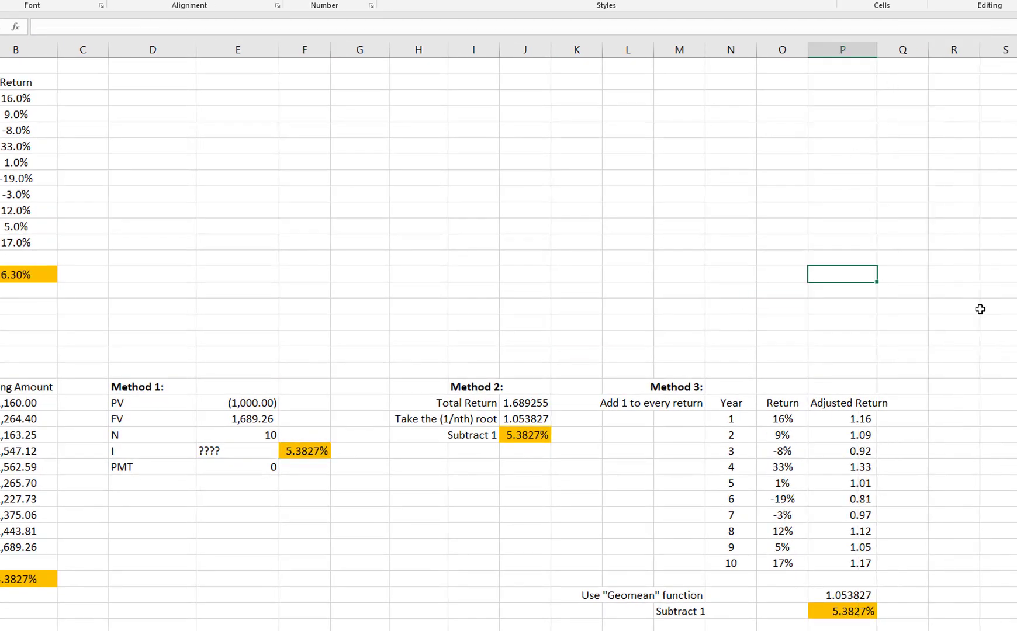
Examine Method 3's Adjusted Return formulas for years 1 to 3 and the range P23:P32 used by the GEOMEAN formula.
scroll(1006, 326, down, 2)
scroll(840, 584, right, 3)
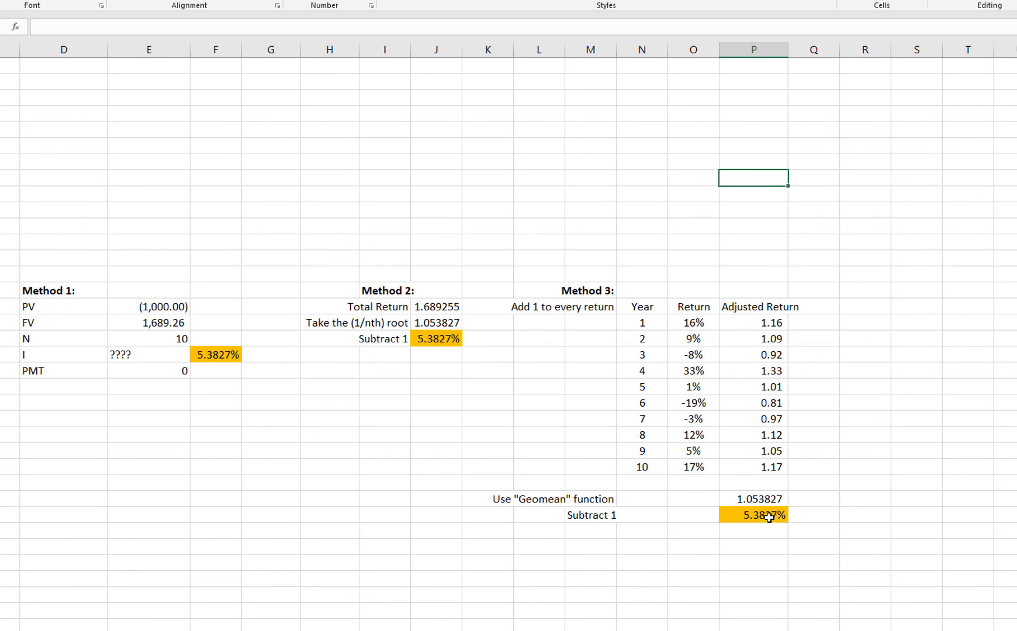
click(776, 500)
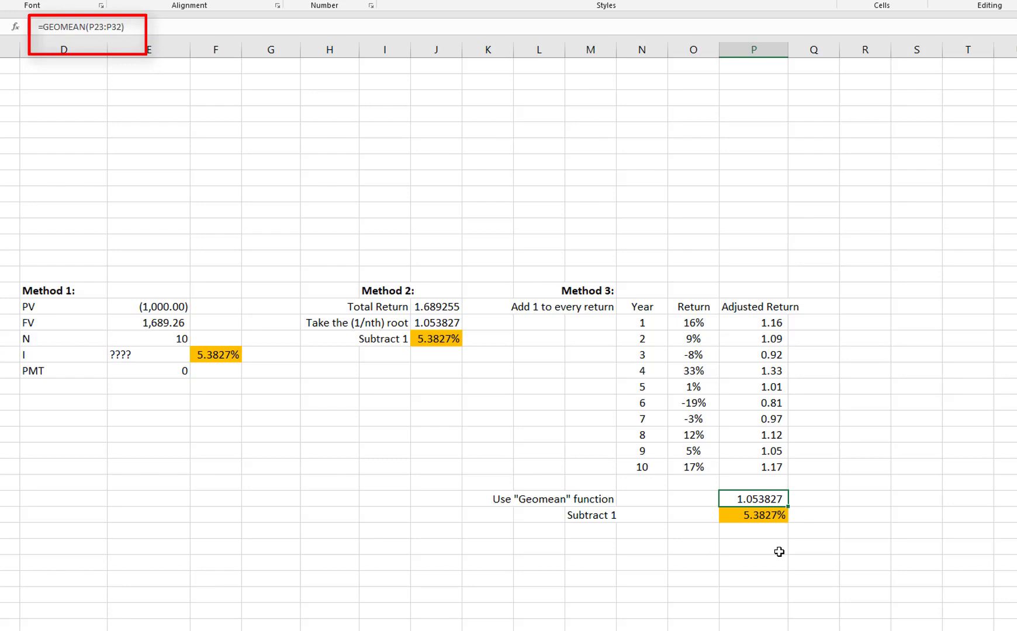
drag(754, 321, 771, 467)
click(752, 323)
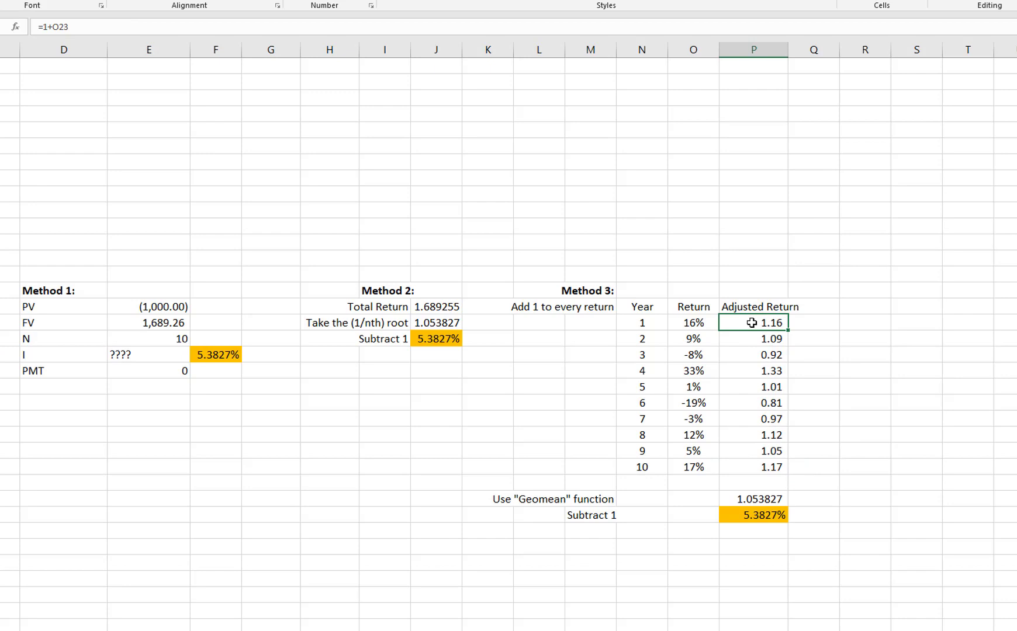
click(748, 338)
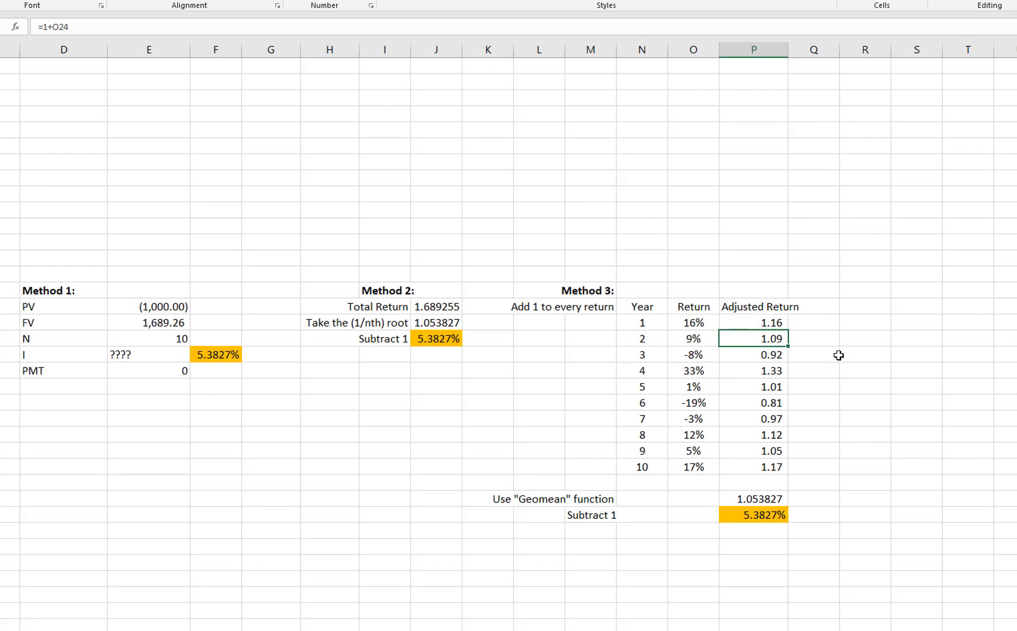
click(766, 355)
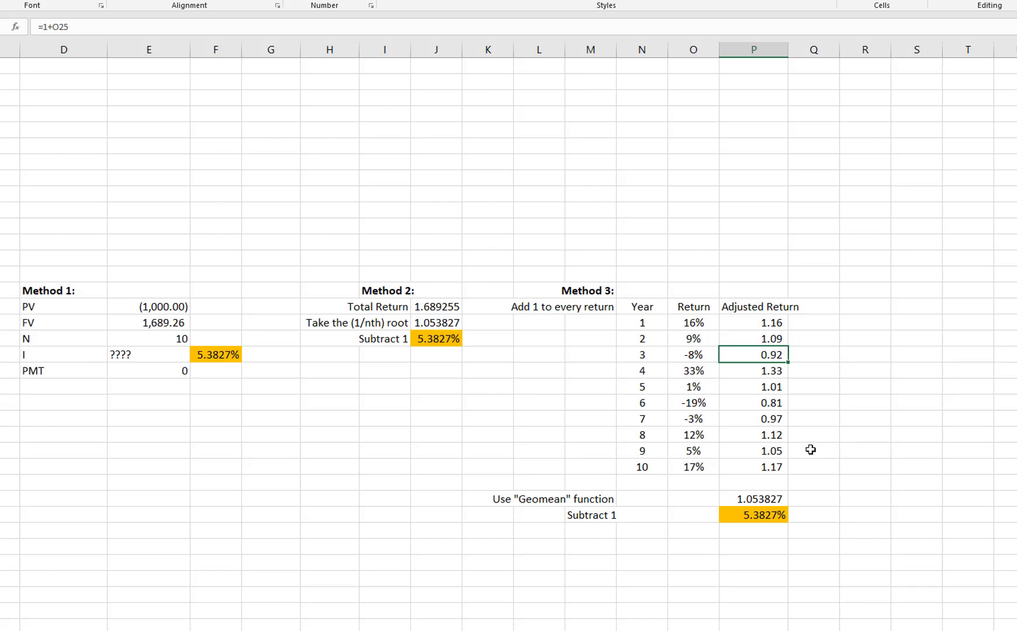
click(782, 500)
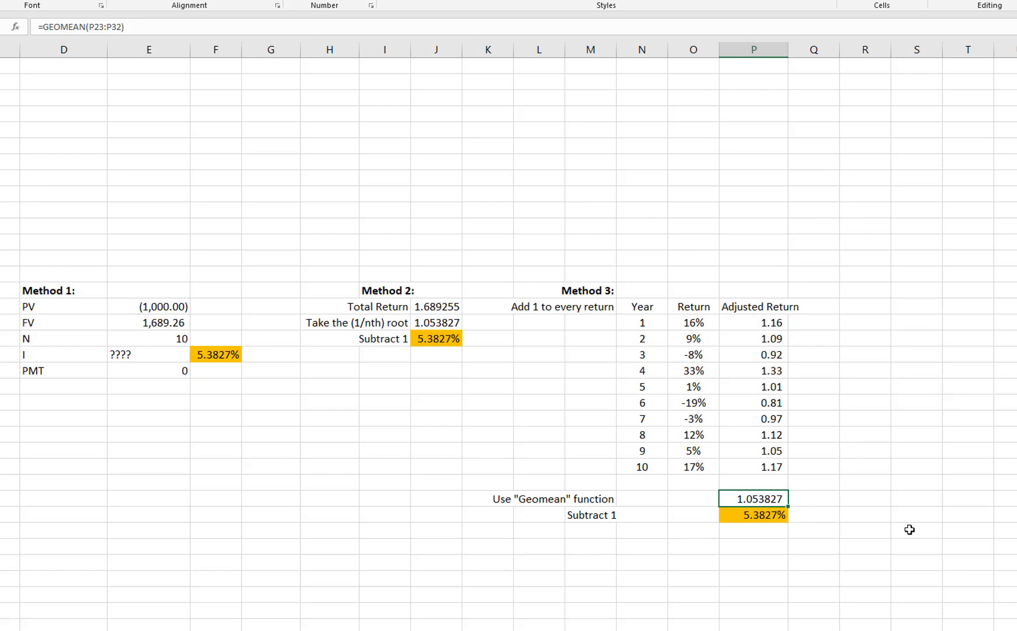
key(F2)
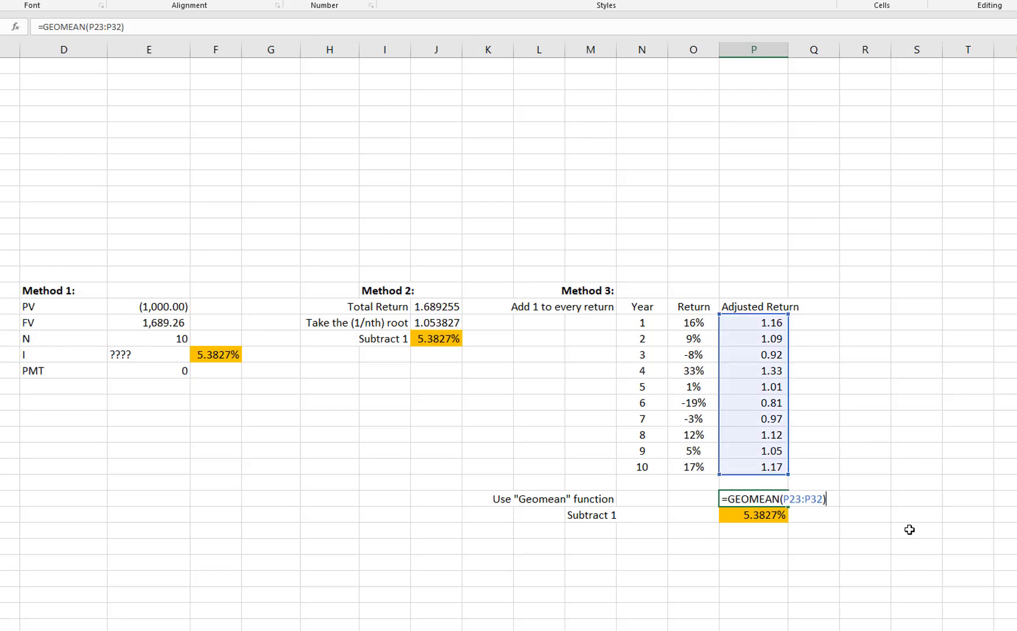
Review Method 3's GEOMEAN and Subtract 1 formulas, comparing the final rate with the highlighted results of Methods 2 and 1.
key(Escape)
click(771, 515)
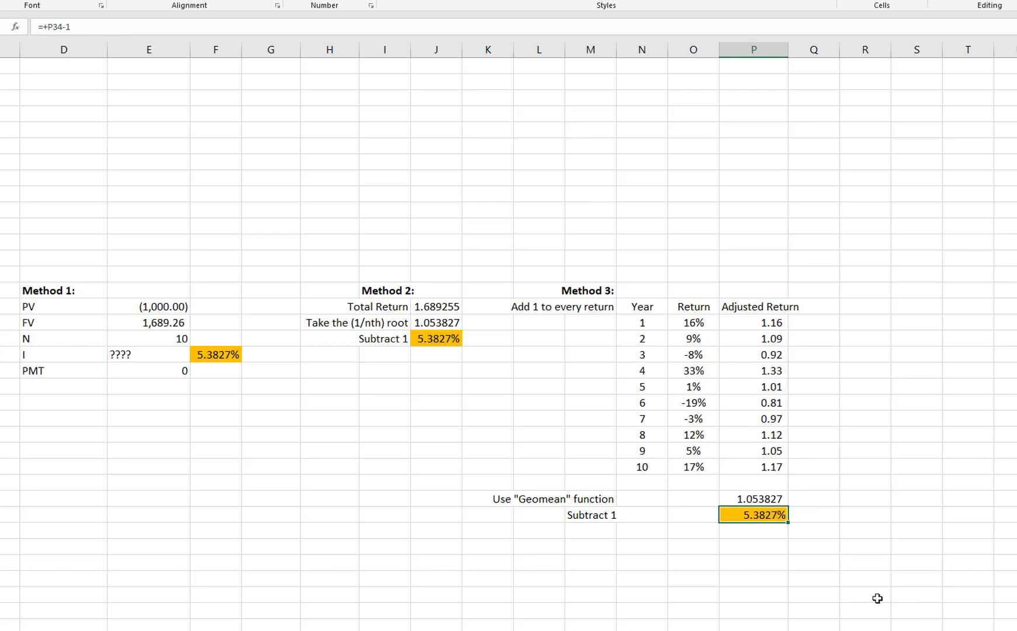
double_click(782, 499)
key(Escape)
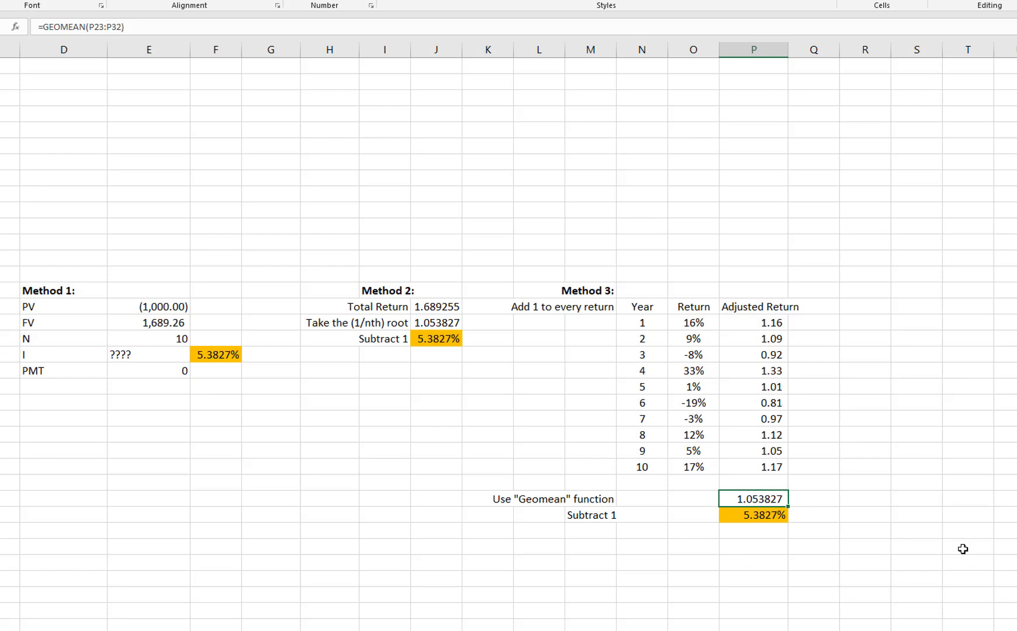
click(744, 519)
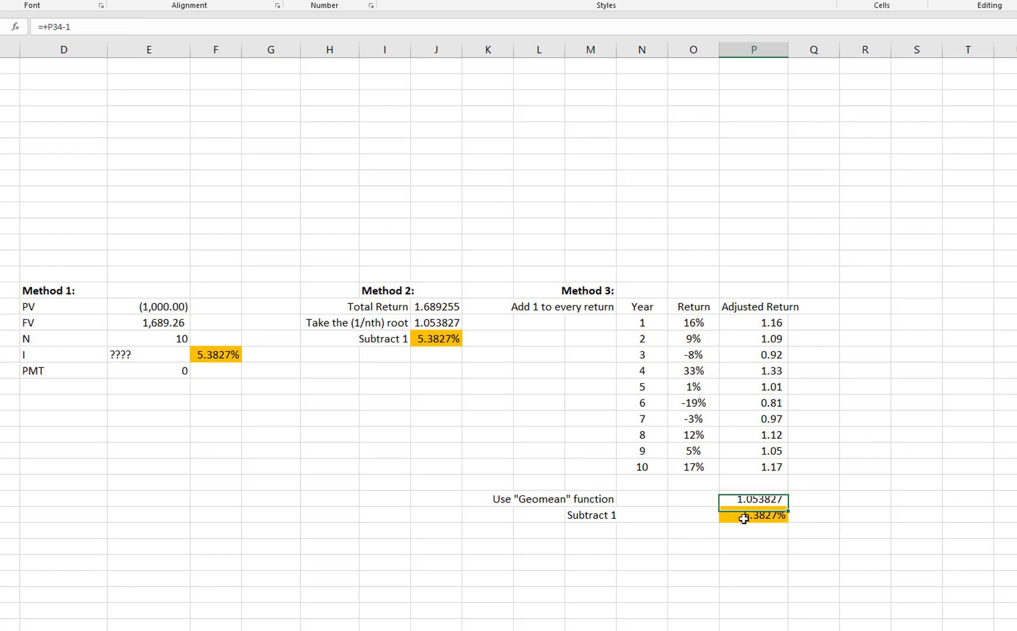
click(444, 341)
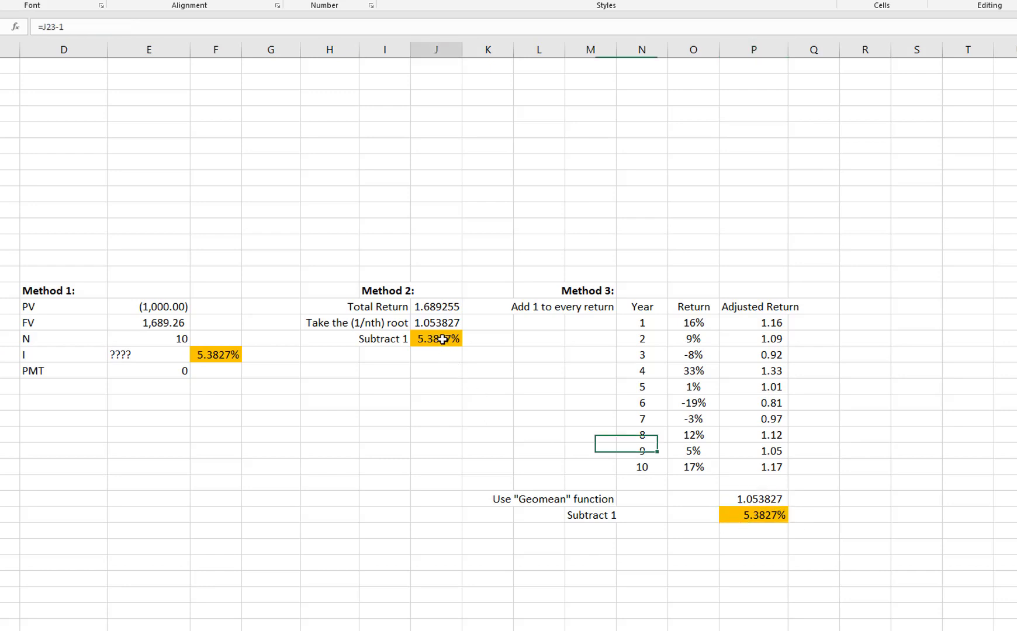
click(223, 358)
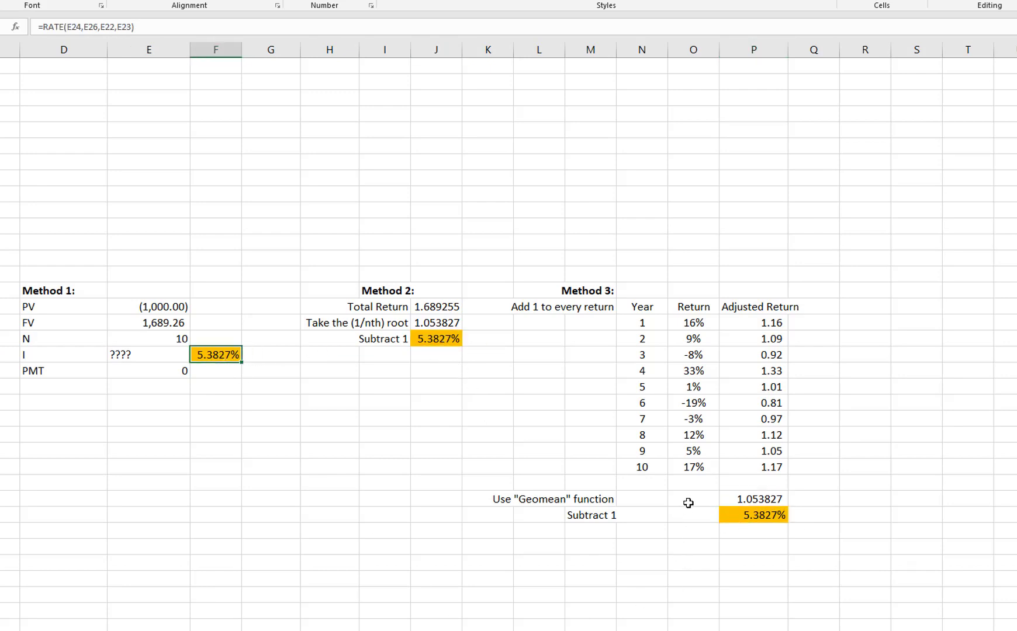
Try to calculate the geometric mean of the unadjusted returns by entering =GEOMEAN(O23:O32) in cell O34.
click(689, 503)
text(=ge)
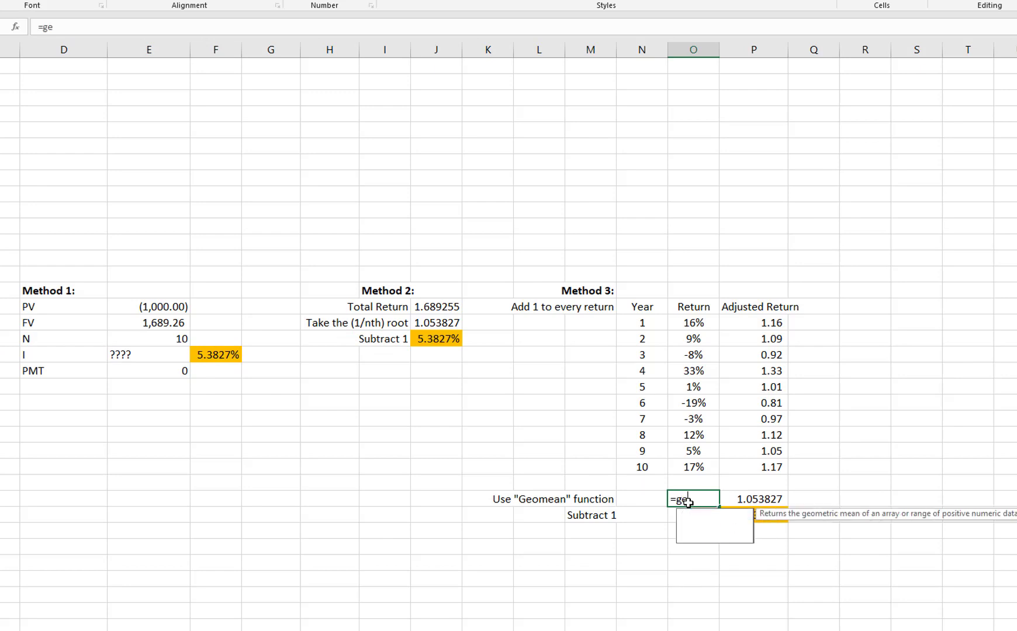
text(omean()
key(Up)
key(Up)
key(shift+Up)
key(shift+Up)
key(shift+Up)
key(shift+Up)
key(shift+Up)
key(shift+Up)
key(shift+Up)
key(shift+Up)
key(shift+Up)
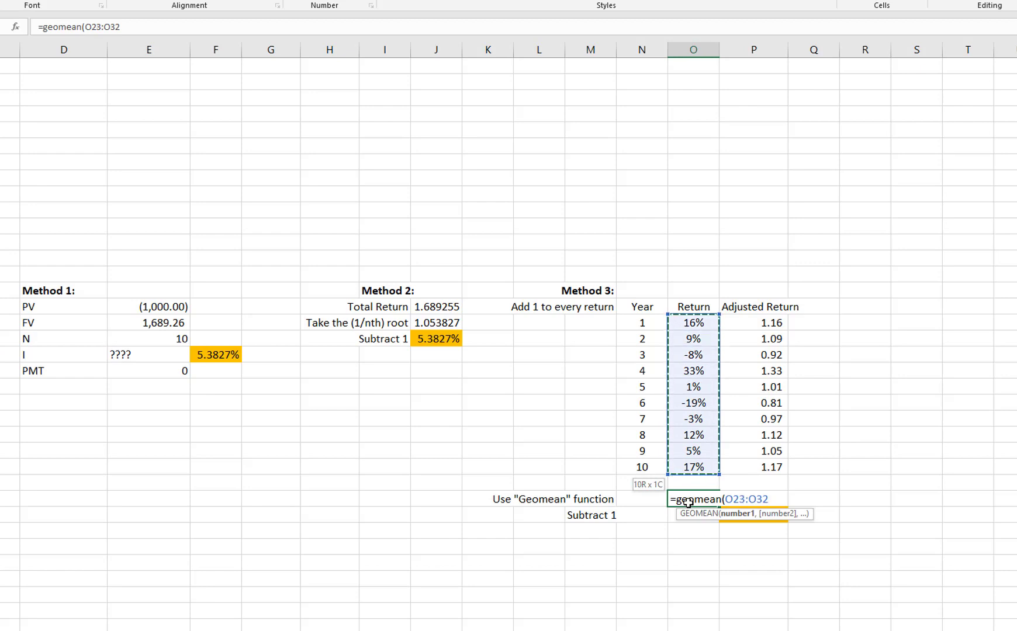
key(Return)
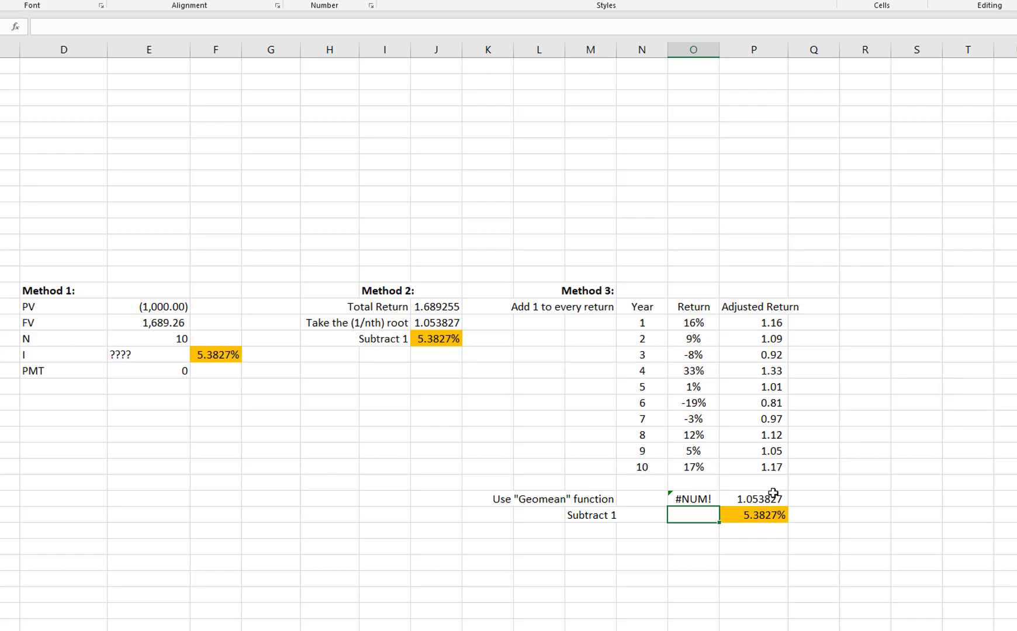
Clear the trial GEOMEAN formula from cell O34 and return to the Adjusted Return GEOMEAN formula in P34.
click(708, 499)
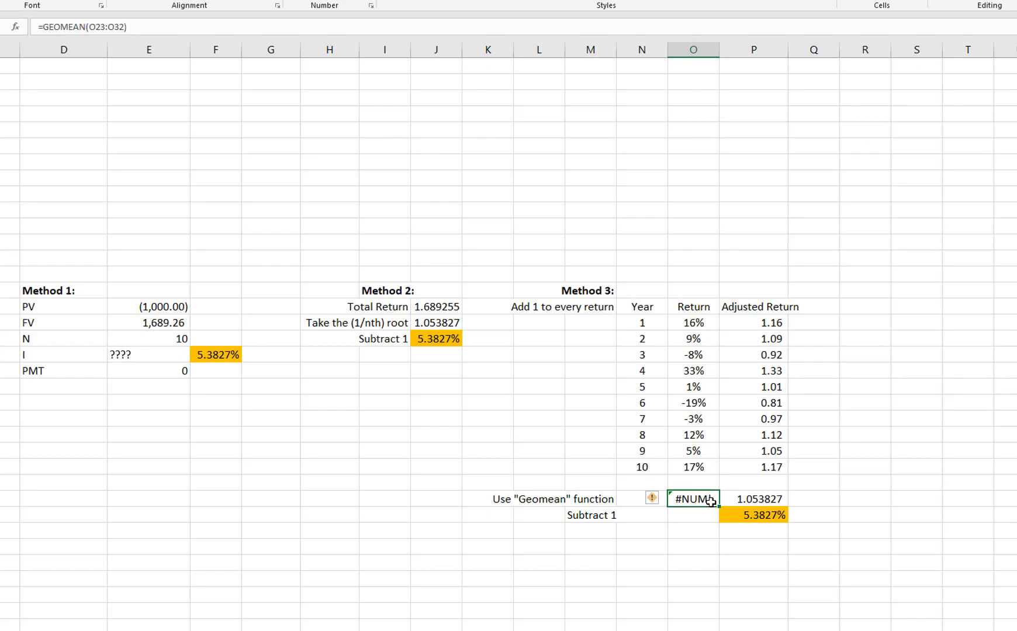
key(Delete)
click(756, 498)
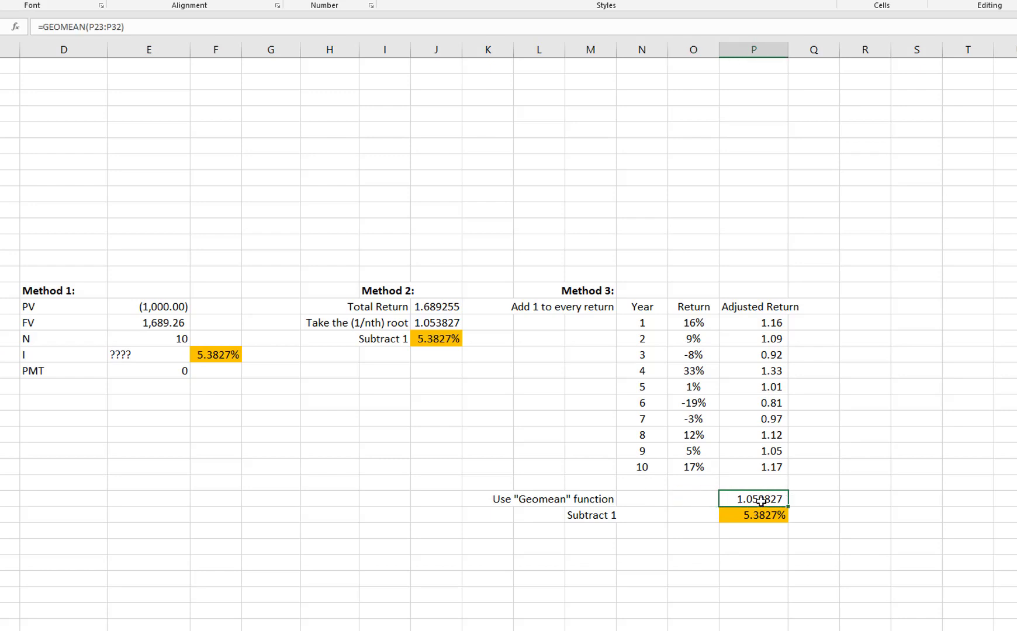